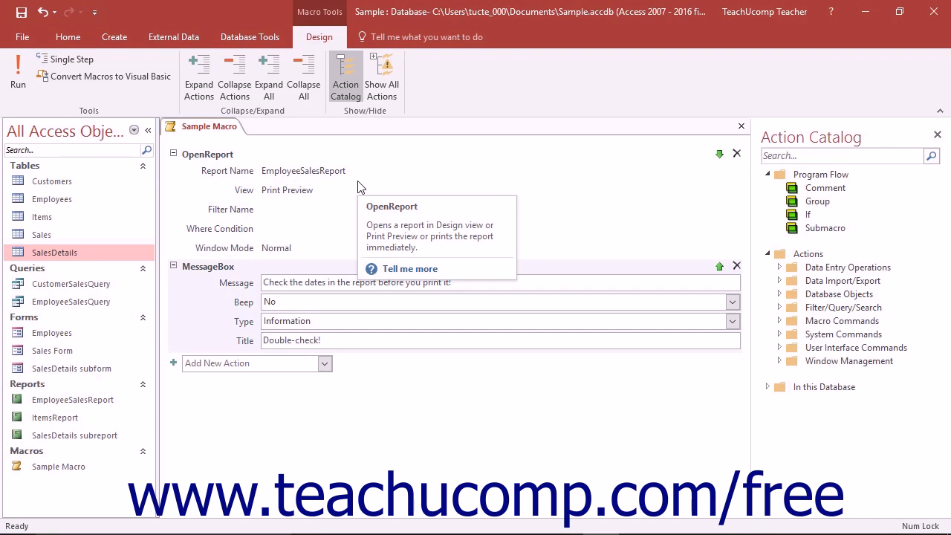
- Examine the arguments of the OpenReport and MessageBox actions in Sample Macro
left_click(358, 185)
left_click(317, 300)
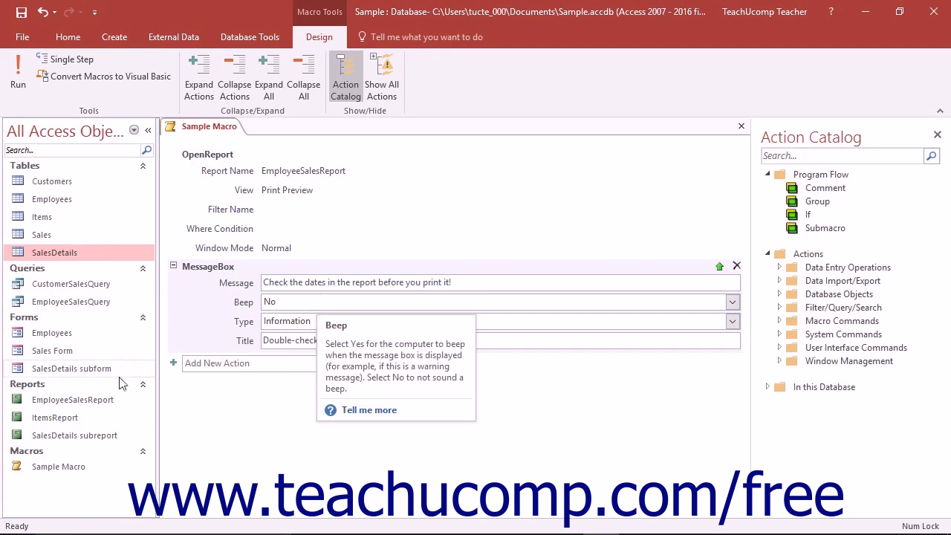
left_click(73, 466)
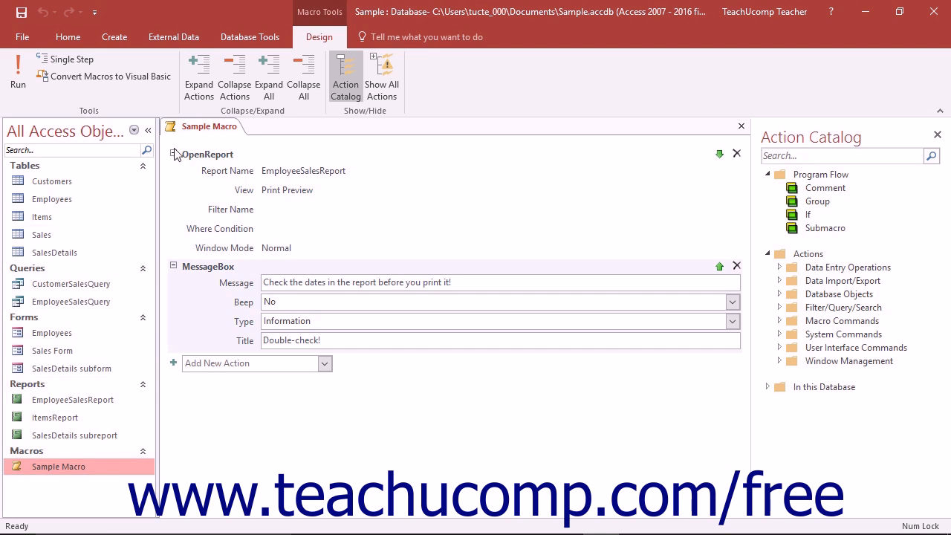
mouse_move(192, 163)
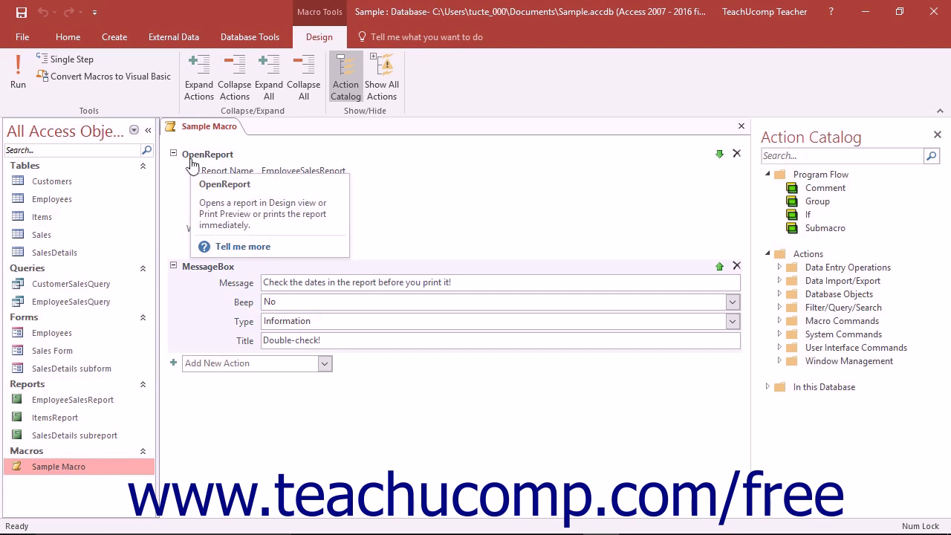
left_click(378, 173)
mouse_move(379, 176)
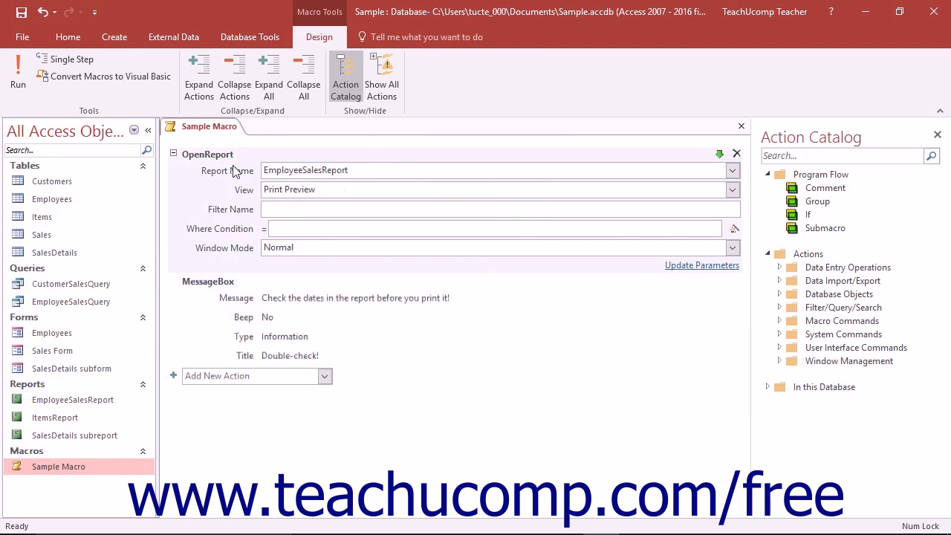
mouse_move(228, 162)
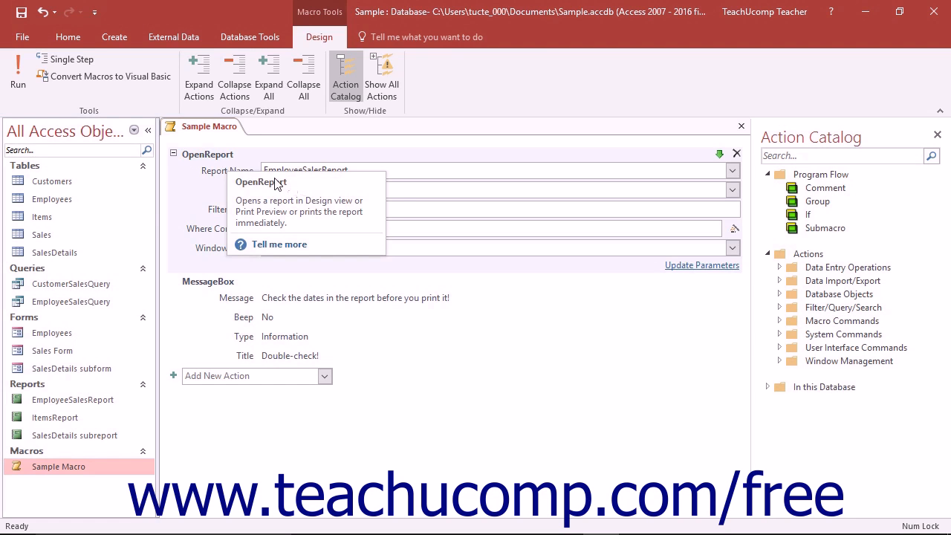
- Create a new macro and add an OpenForm action to it
left_click(114, 36)
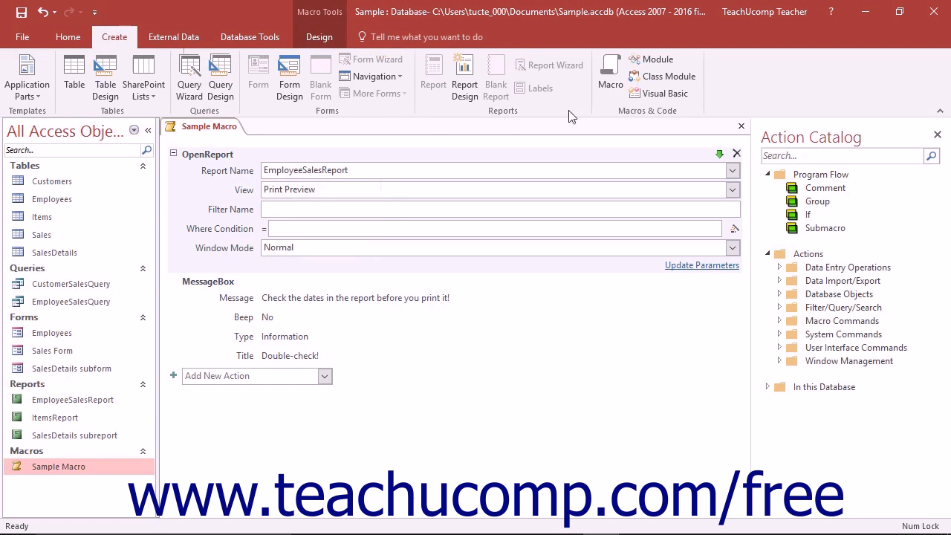
left_click(608, 71)
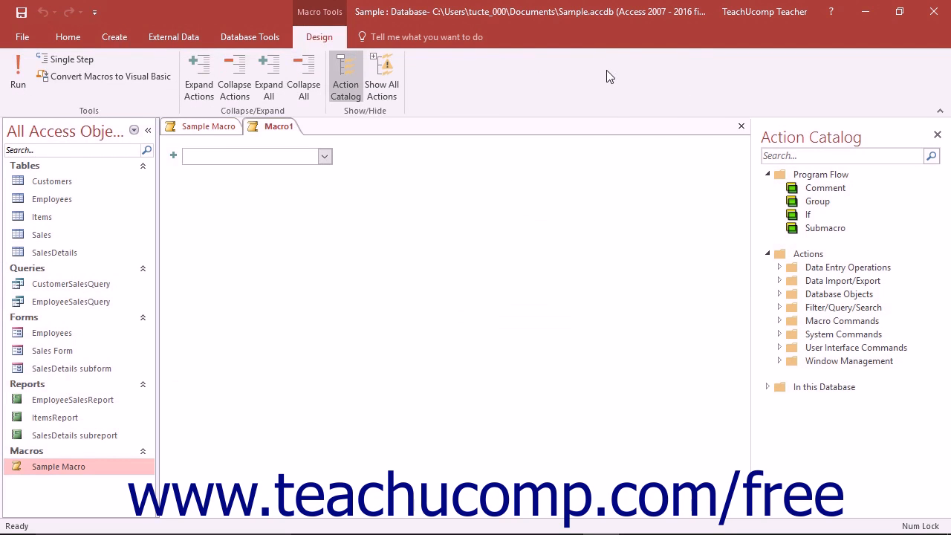
left_click(321, 39)
left_click(325, 156)
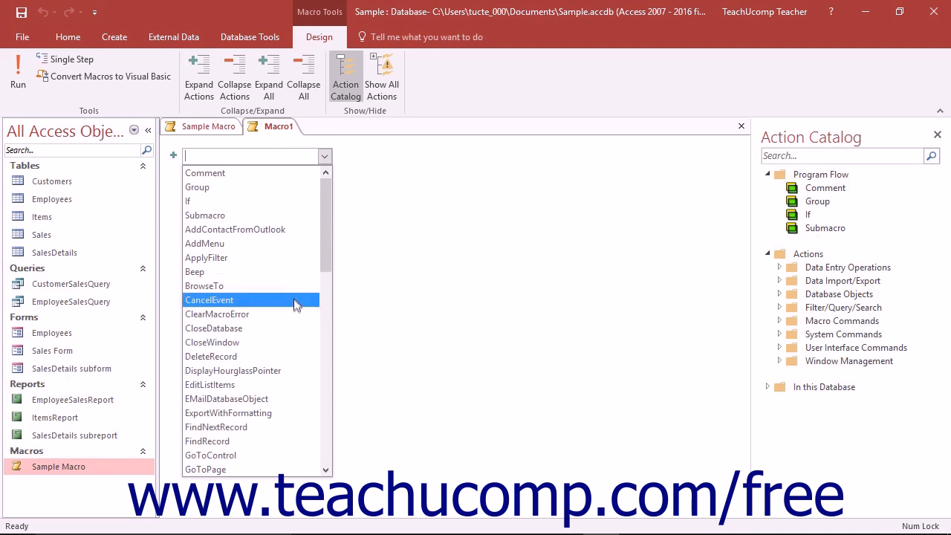
scroll(296, 301, "down", 5)
left_click(247, 385)
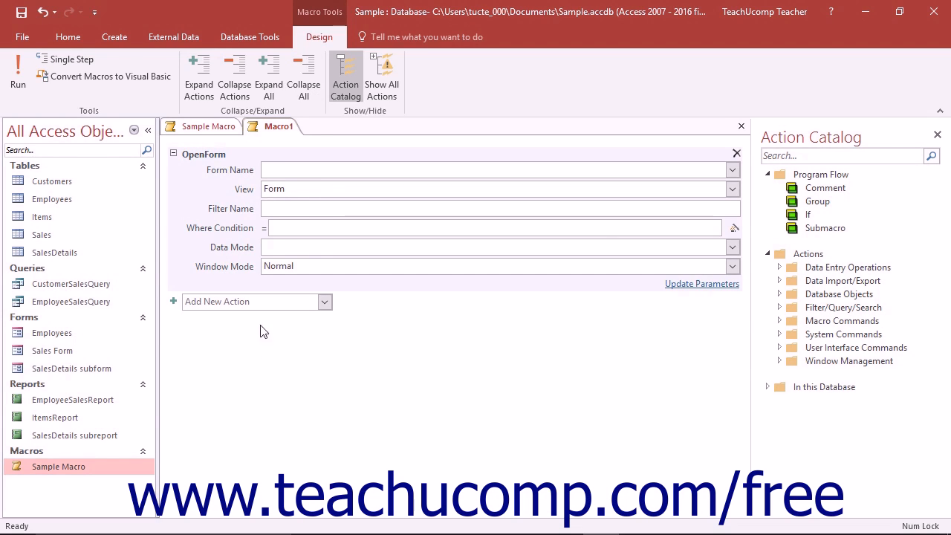
- Set the OpenForm action's form name to Sales Form
left_click(272, 167)
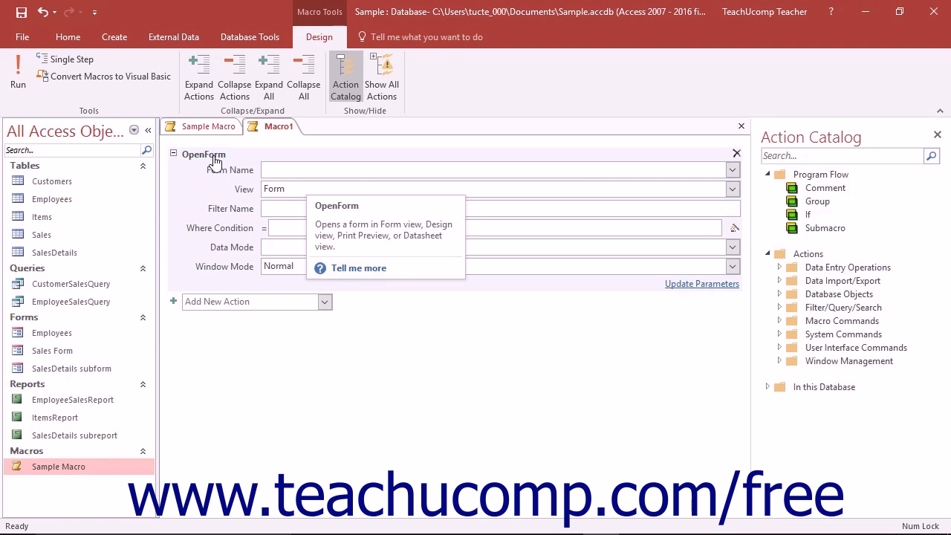
left_click(731, 170)
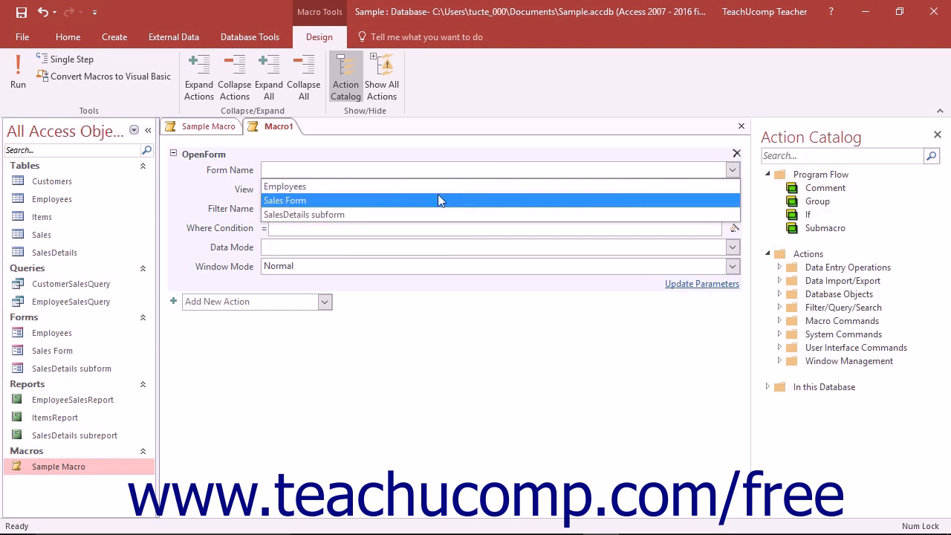
left_click(399, 201)
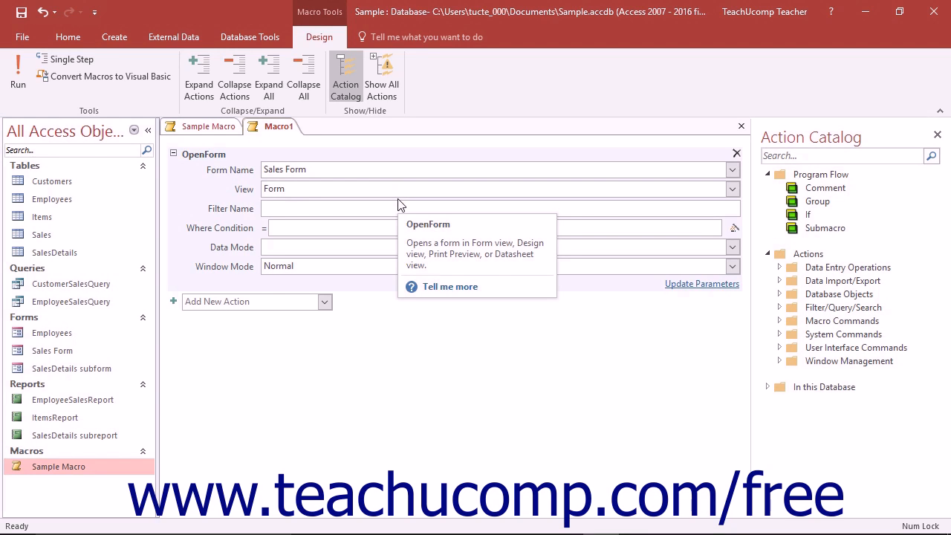
- Read the help article on the OpenForm macro action and its arguments, and close it
left_click(450, 288)
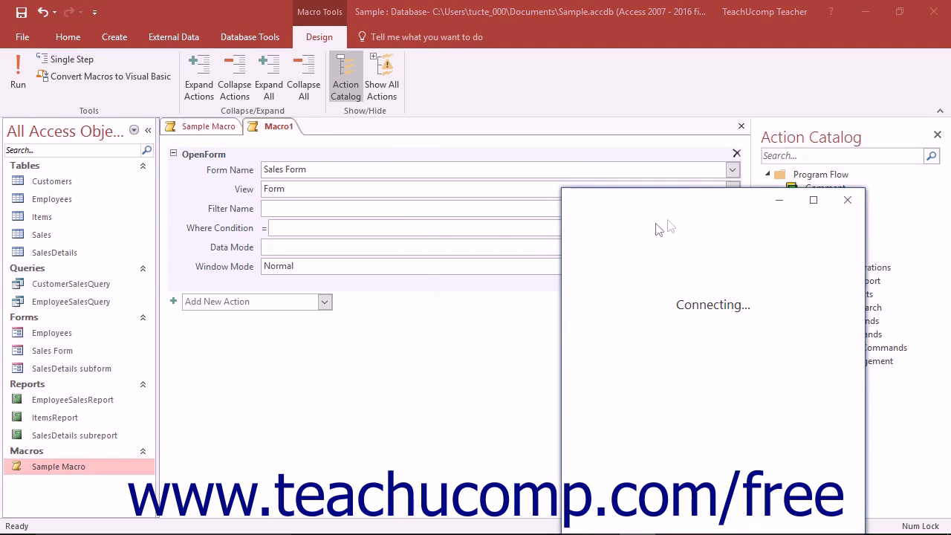
left_click_drag(679, 206, 521, 88)
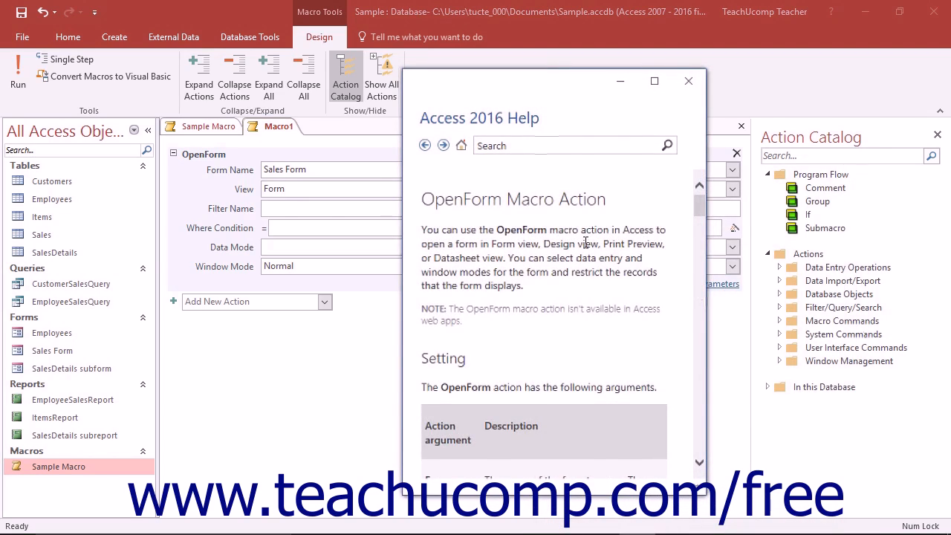
scroll(586, 242, "down", 3)
scroll(585, 243, "down", 8)
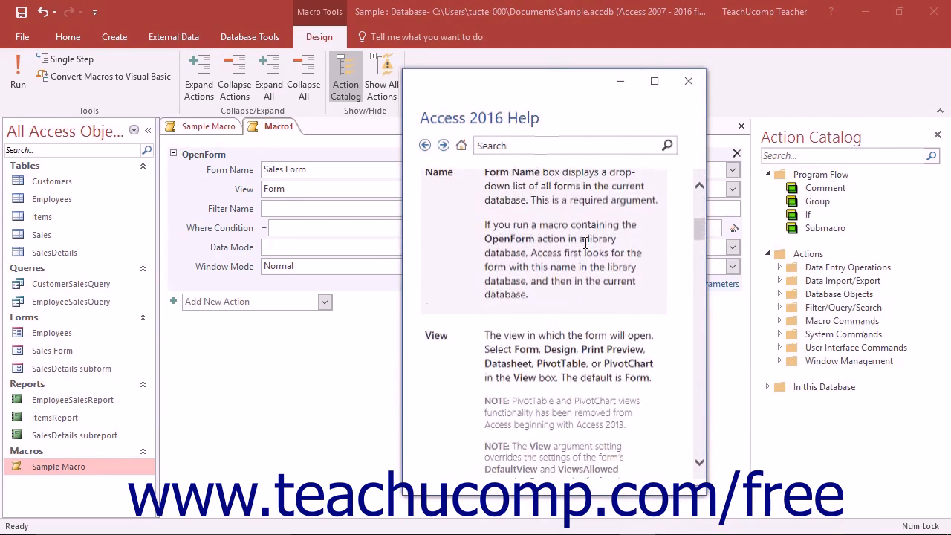
scroll(585, 243, "down", 5)
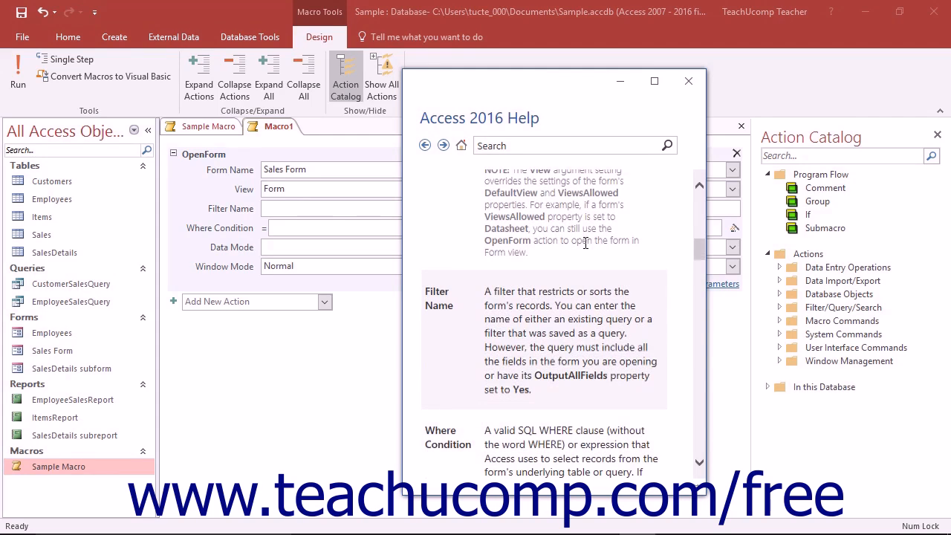
scroll(585, 243, "down", 6)
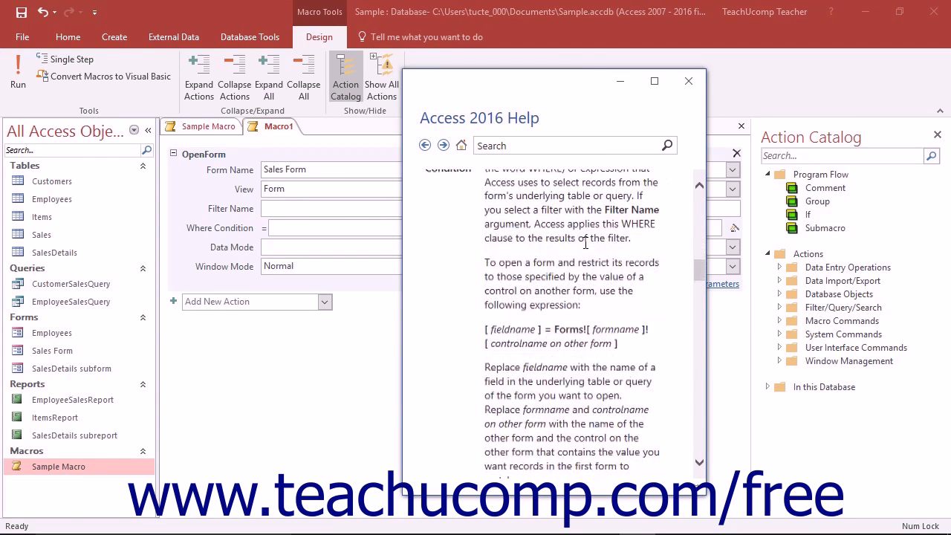
left_click(687, 82)
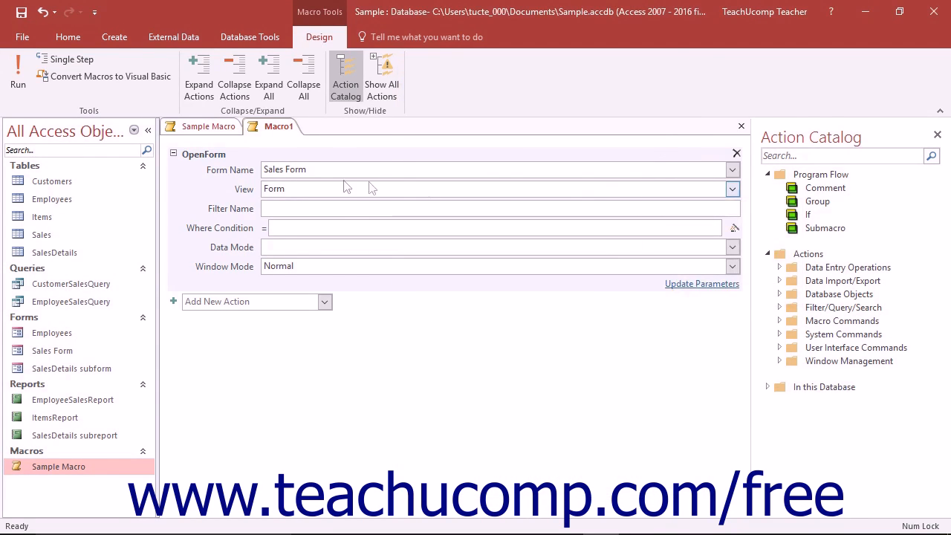
- Delete the MessageBox action from Sample Macro
left_click(207, 126)
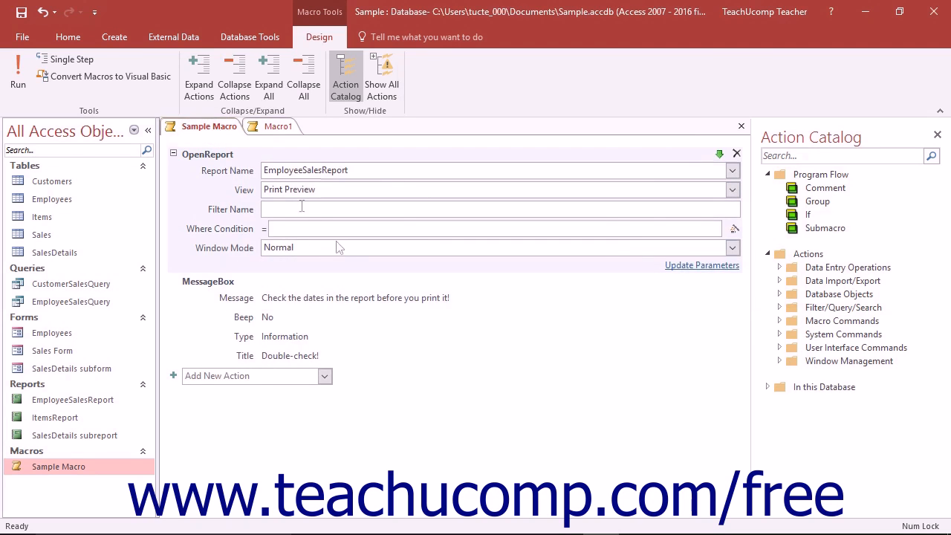
left_click(427, 292)
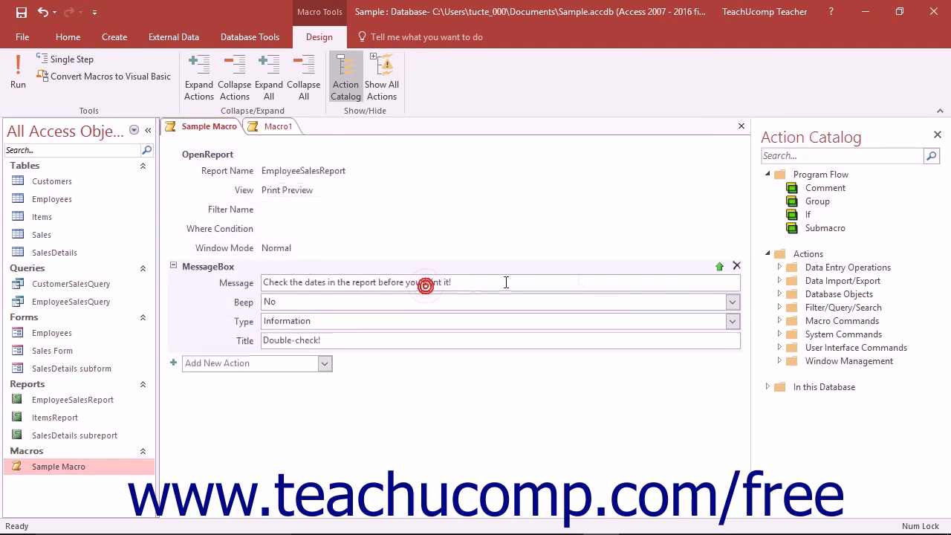
left_click(736, 266)
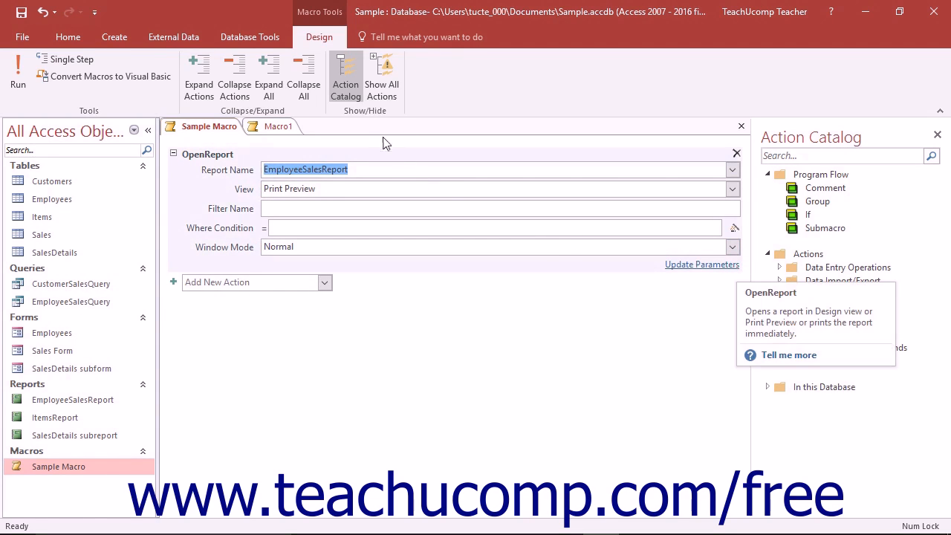
- Return to Macro1 and view the list of actions that can be added after OpenForm
left_click(283, 130)
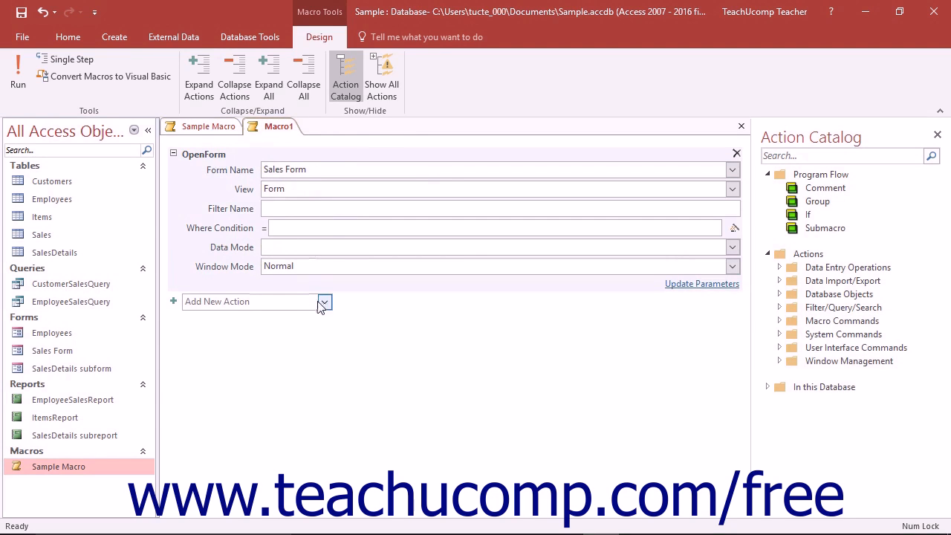
left_click(324, 302)
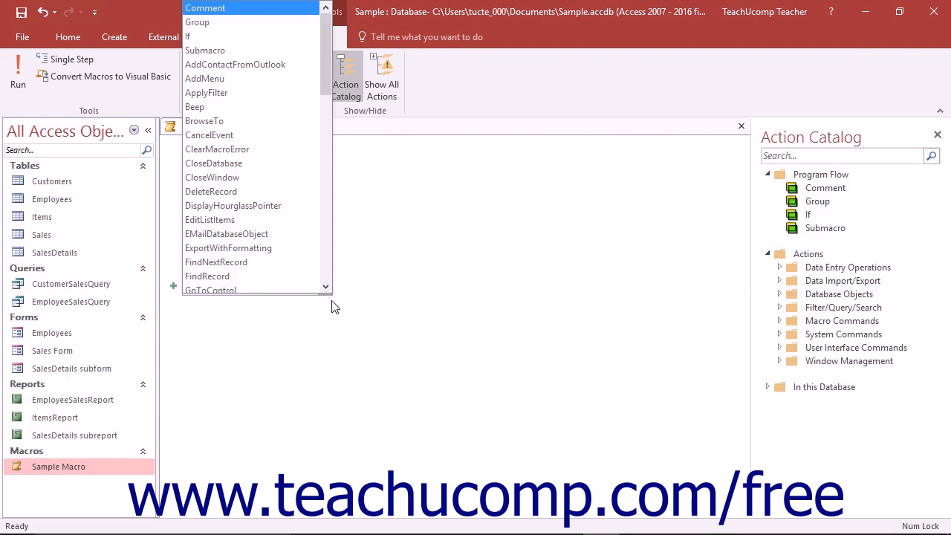
left_click(332, 301)
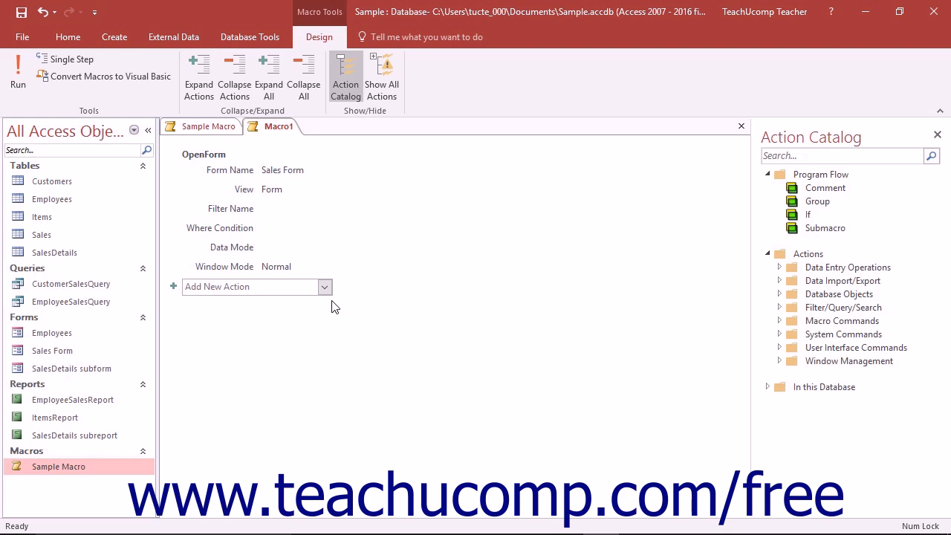
- Save the new macro as OpenSalesForm and close it
left_click(21, 12)
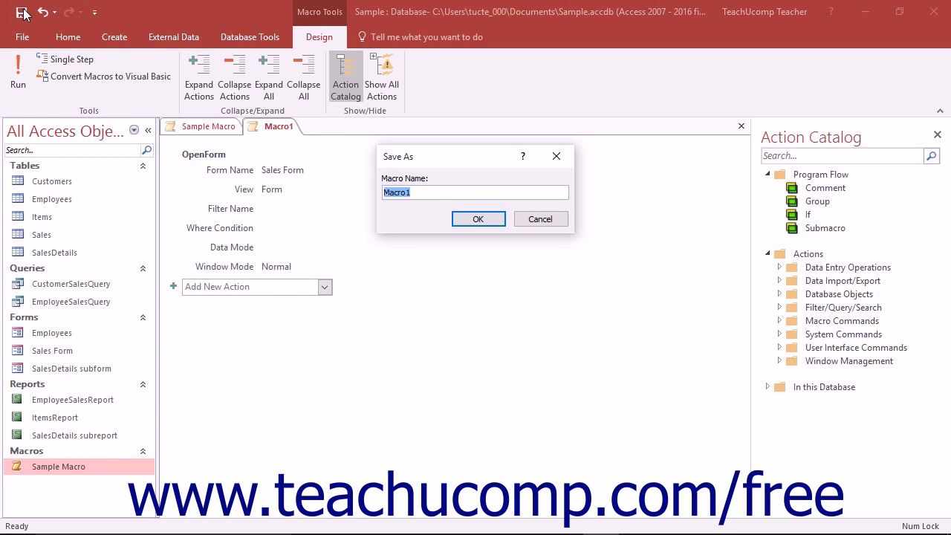
type("OpenSalesForm")
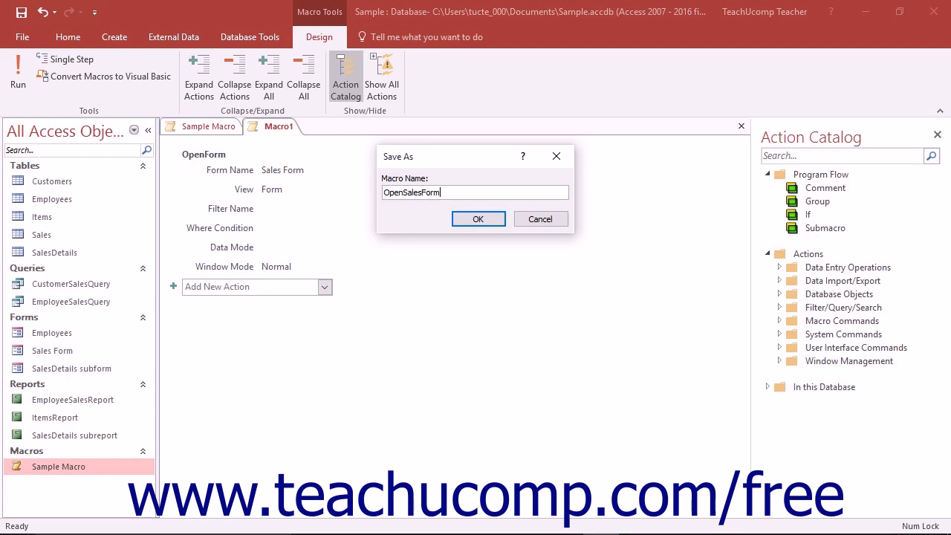
left_click(478, 219)
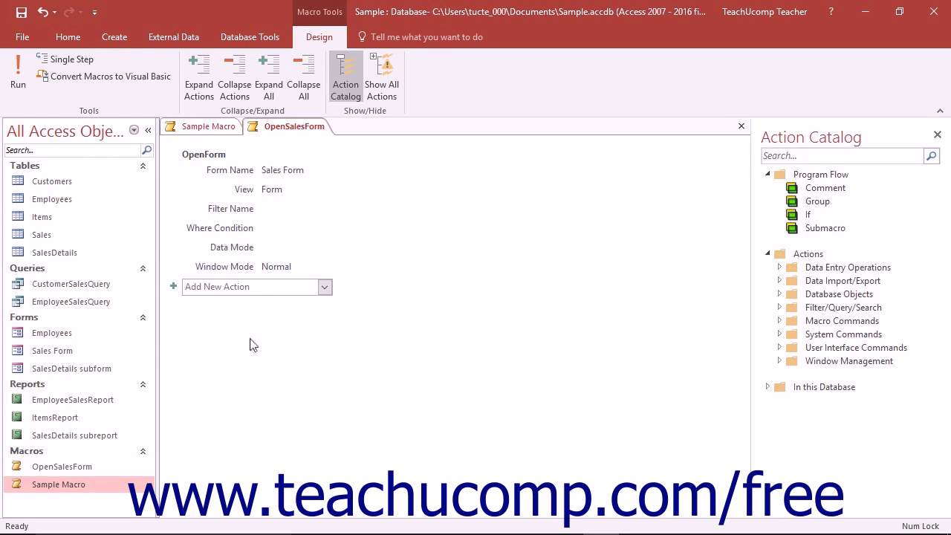
left_click(741, 127)
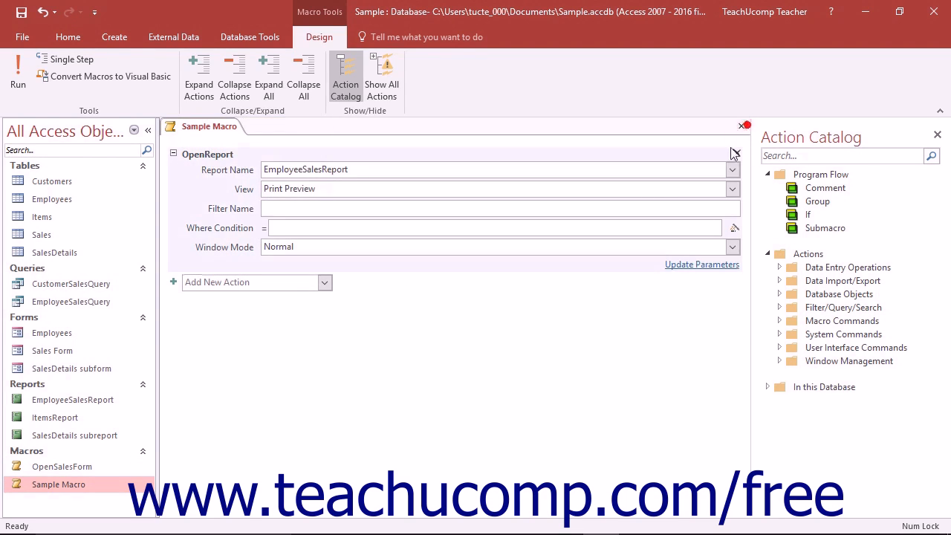
- Run the OpenSalesForm macro twice from the list of database objects, closing the Sales Form after each run
left_click(108, 469)
right_click(109, 469)
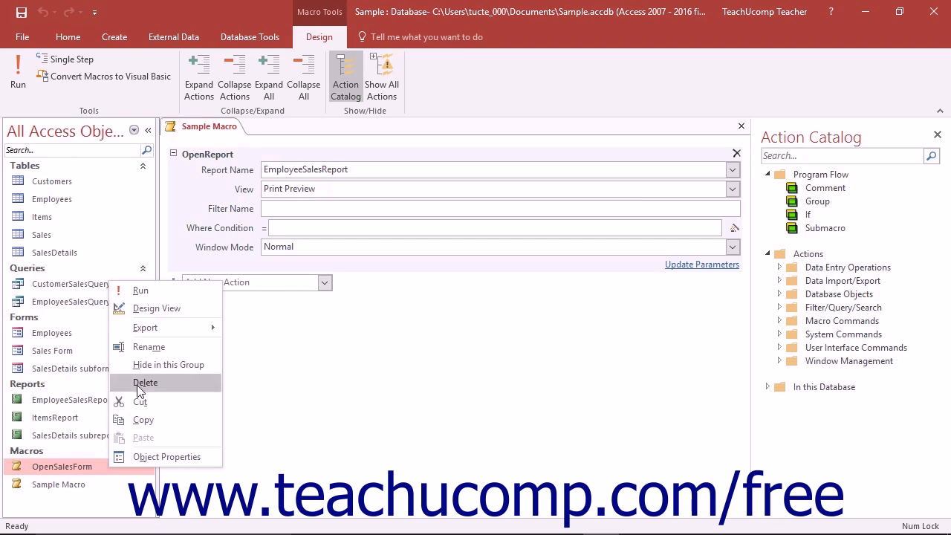
left_click(154, 294)
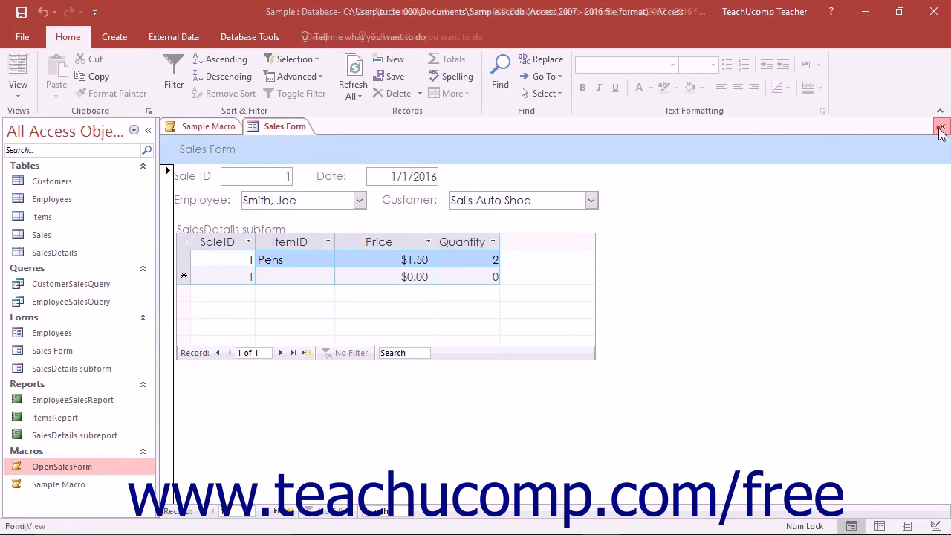
left_click(938, 127)
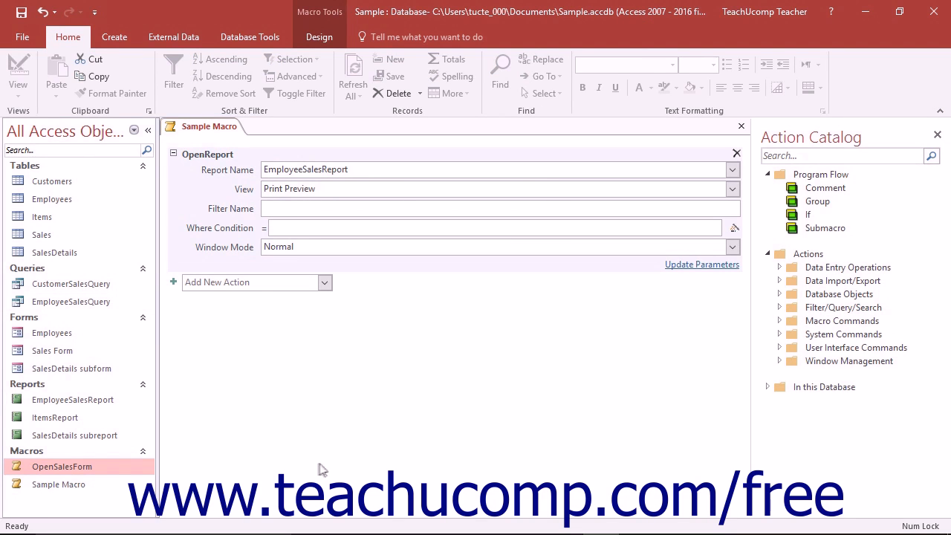
double_click(117, 474)
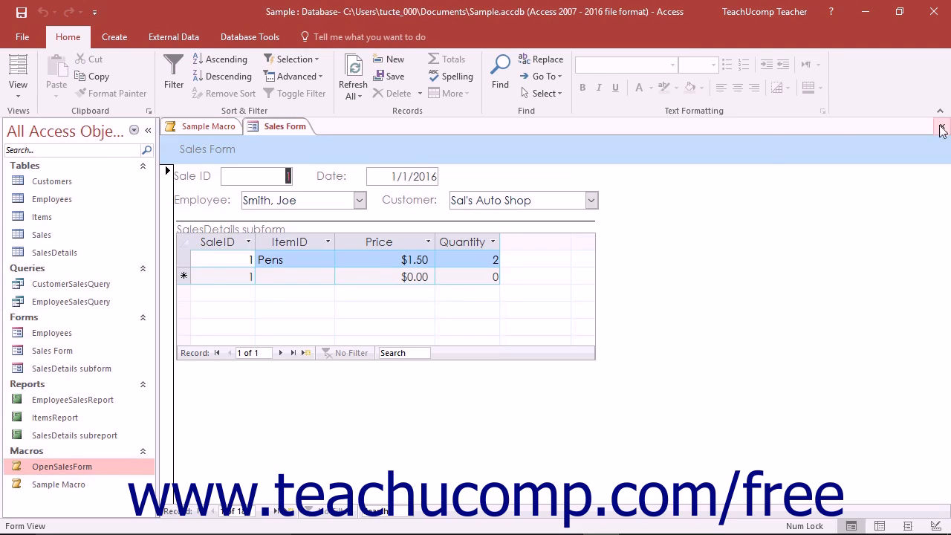
left_click(937, 127)
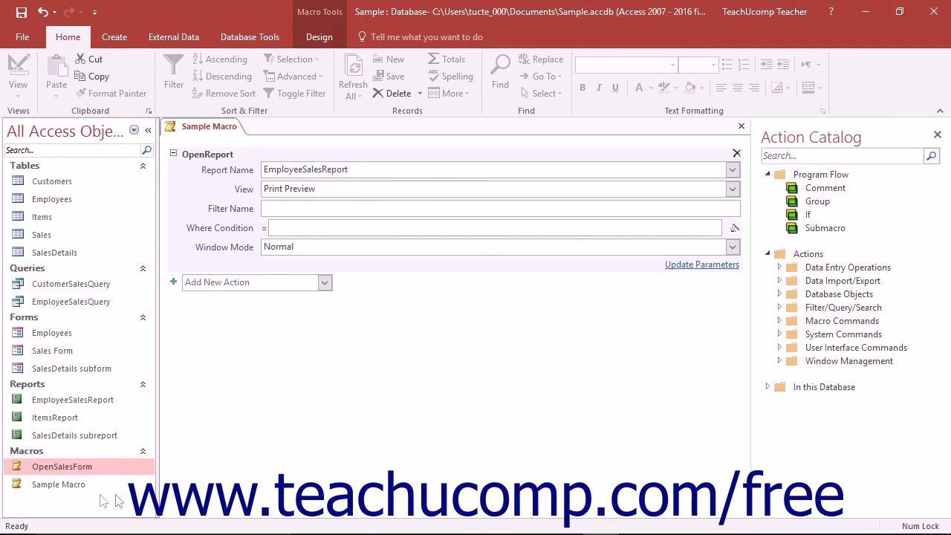
- Open the OpenSalesForm macro in Design view
right_click(86, 468)
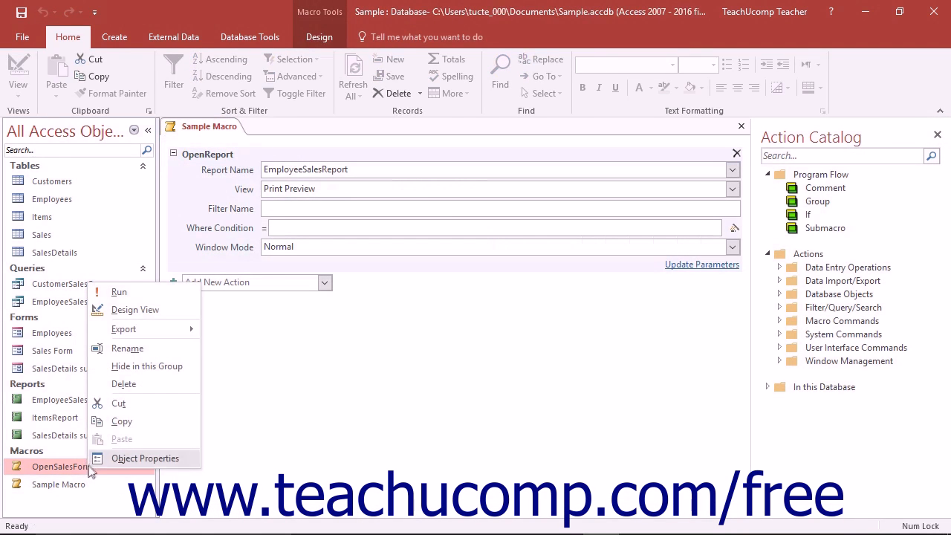
left_click(127, 309)
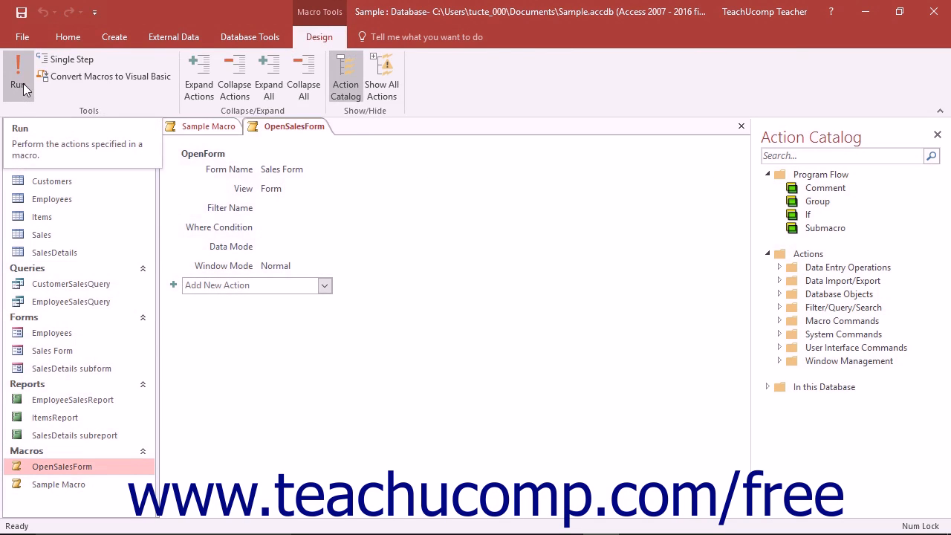
- Run the OpenSalesForm macro from its design, then close the Sales Form and the macro
left_click(22, 87)
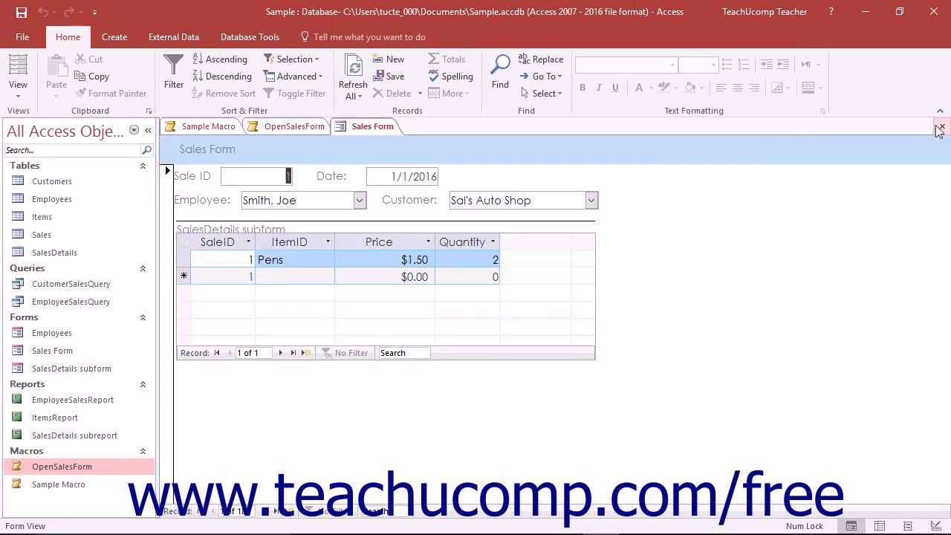
left_click(937, 127)
left_click(740, 127)
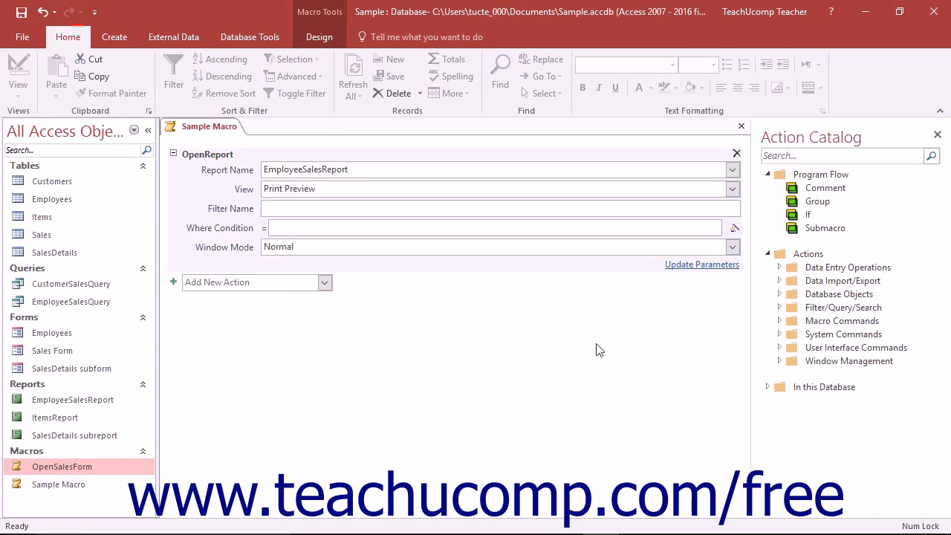
- Reopen the OpenSalesForm macro in Design view and set the OpenForm action's form name to Employees
right_click(111, 473)
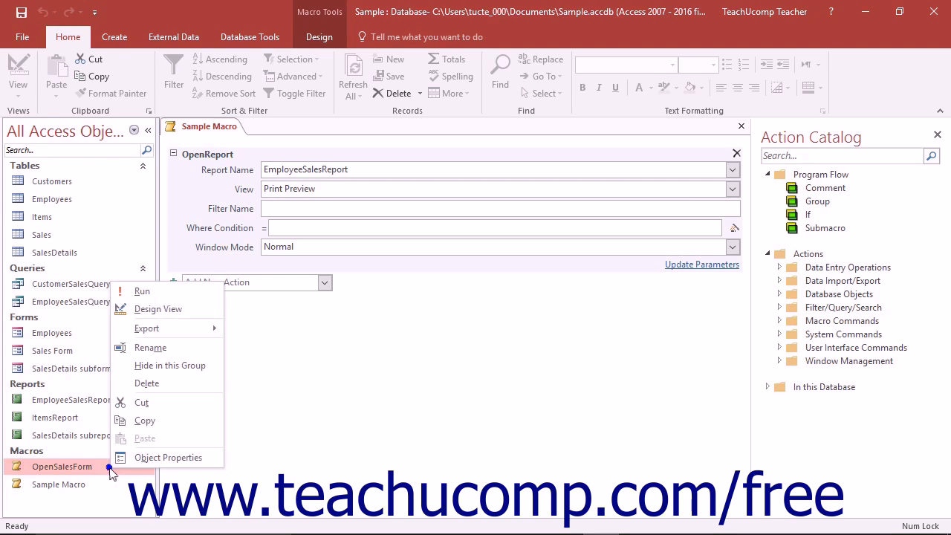
left_click(158, 308)
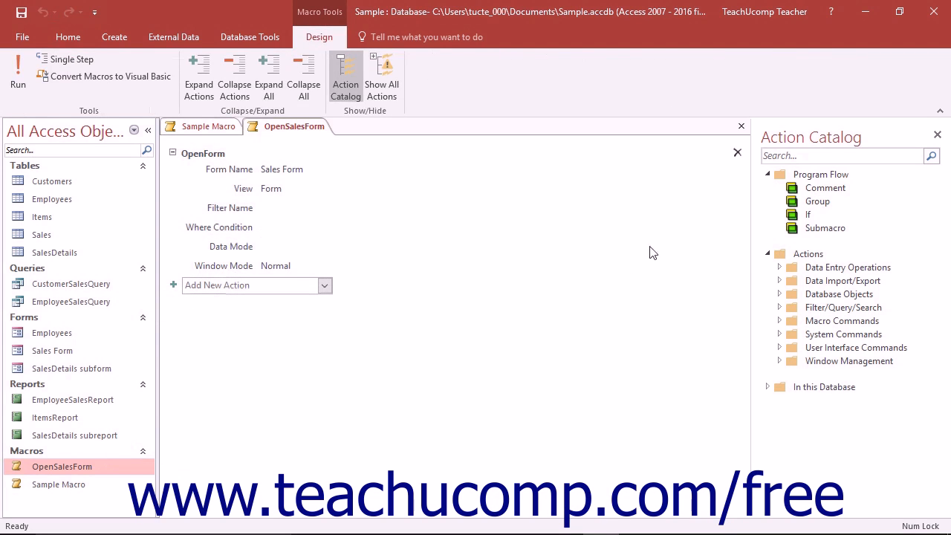
left_click(681, 181)
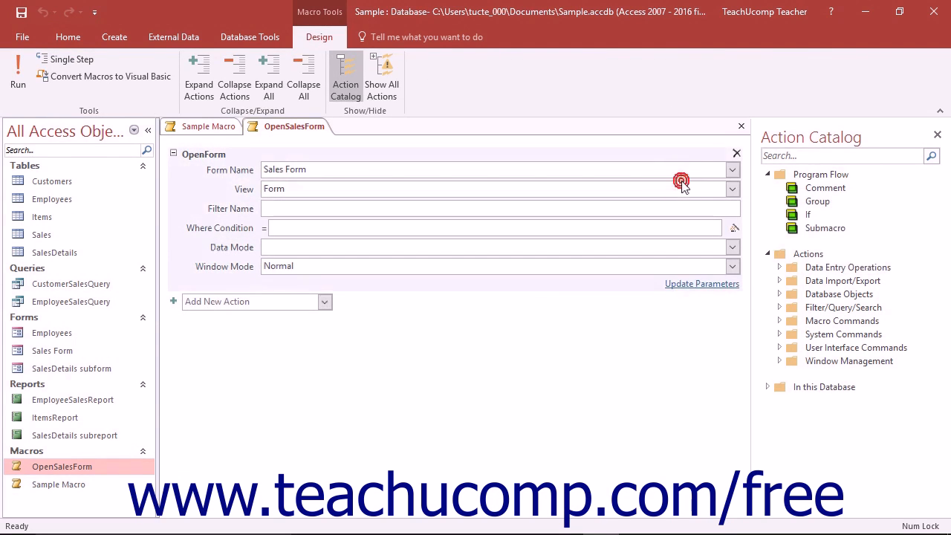
left_click(733, 171)
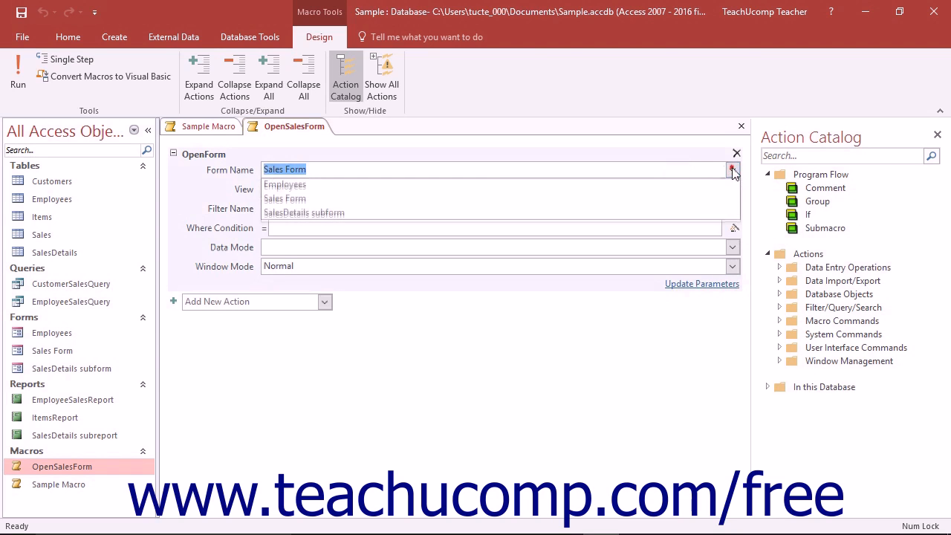
left_click(711, 186)
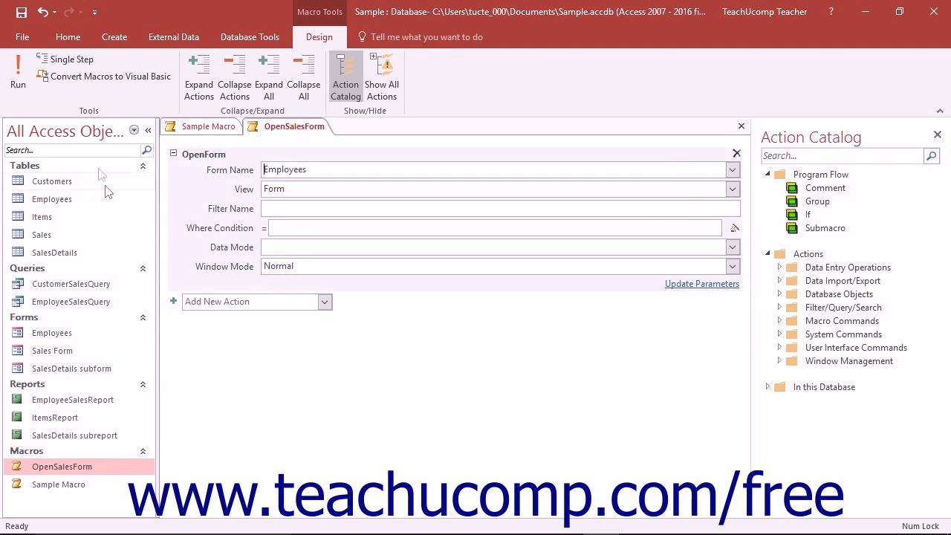
- Run the edited macro, then close the Employees form and the OpenSalesForm macro
left_click(19, 82)
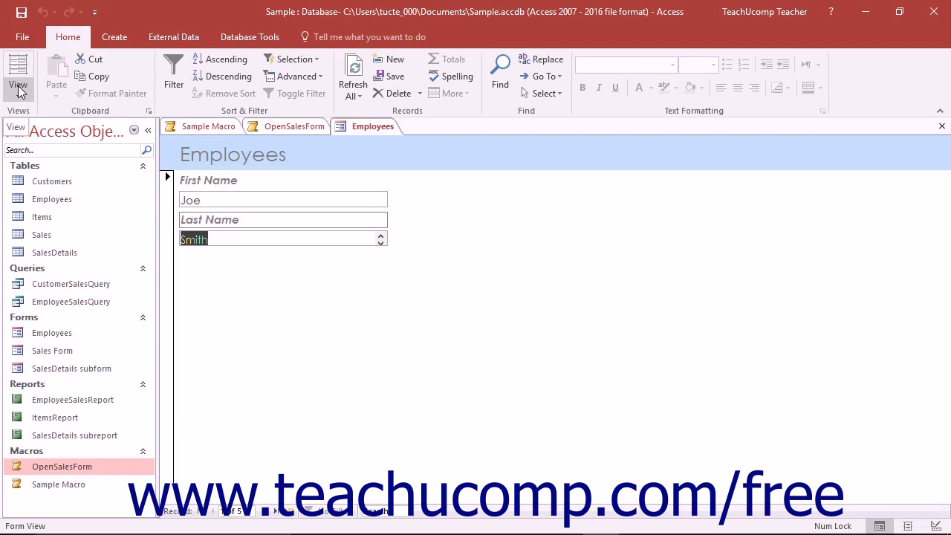
left_click(943, 131)
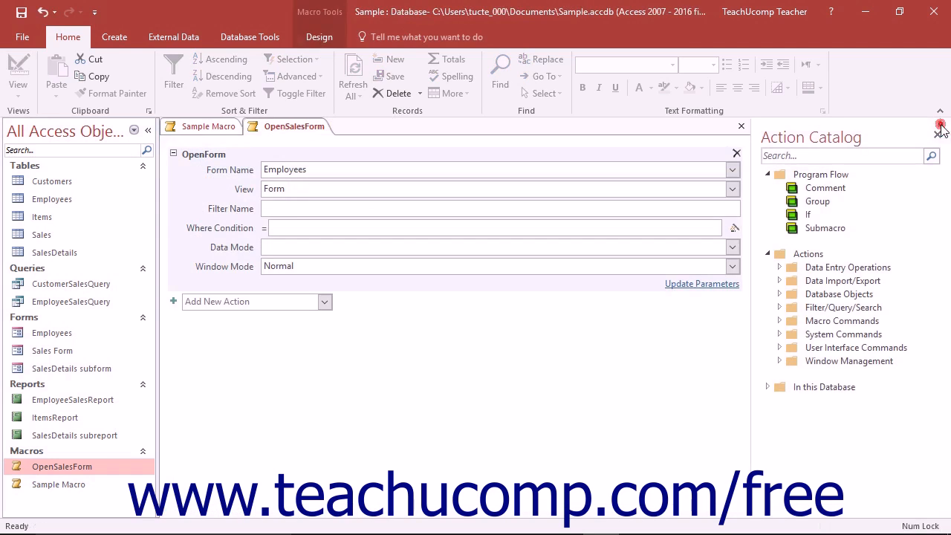
left_click(742, 127)
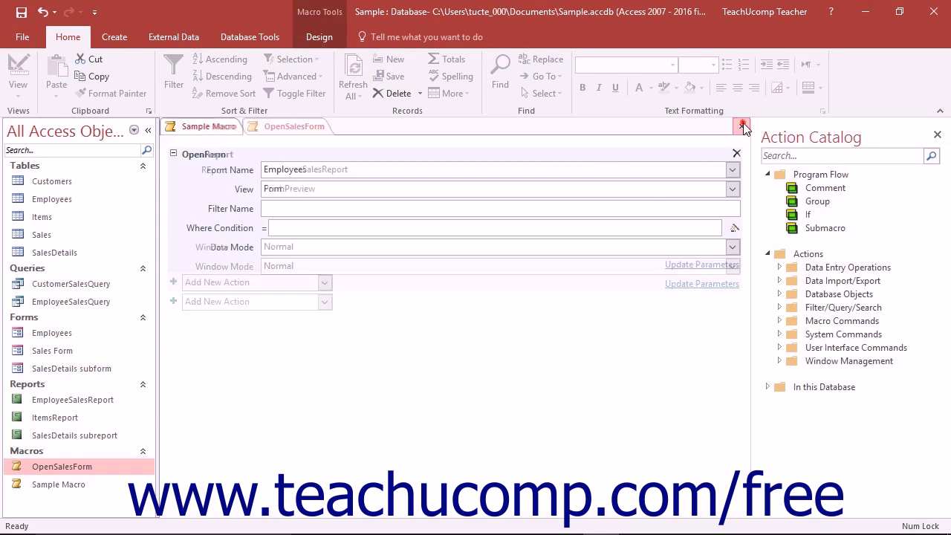